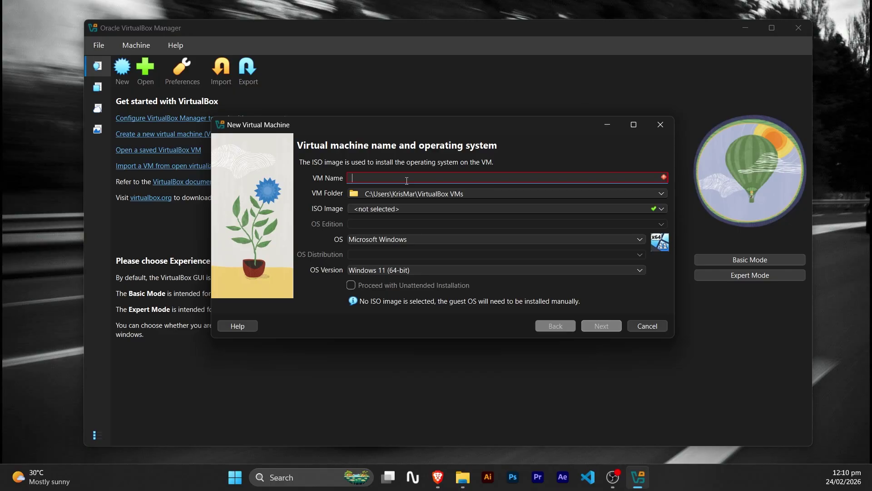
# Enter 'Windows Server' as the new virtual machine's name.
pyautogui.write('Windows ')
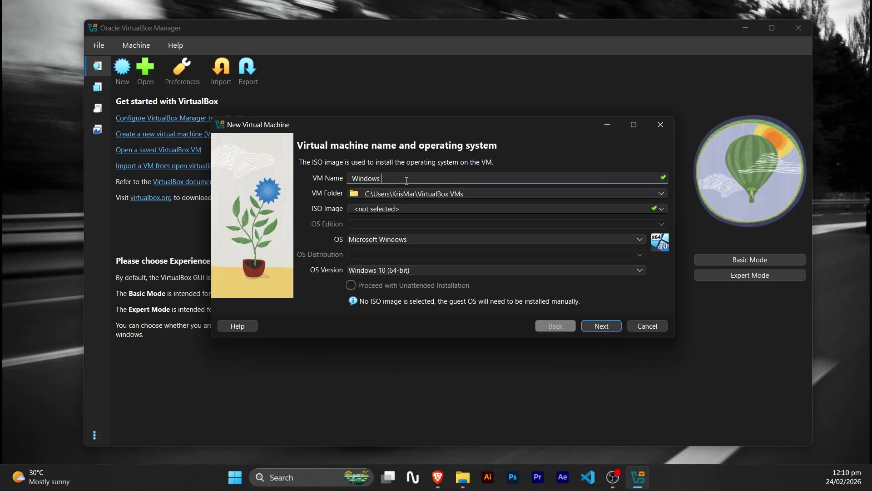
pyautogui.write('Server')
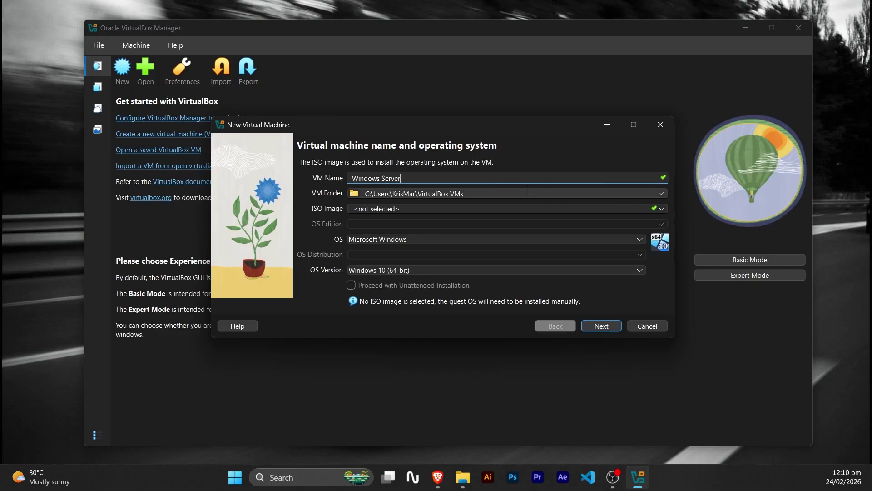
# Attach the Windows Server 2012 R2 ISO, disable unattended installation, and continue to hardware settings.
pyautogui.click(659, 208)
pyautogui.doubleClick(481, 299)
pyautogui.click(396, 241)
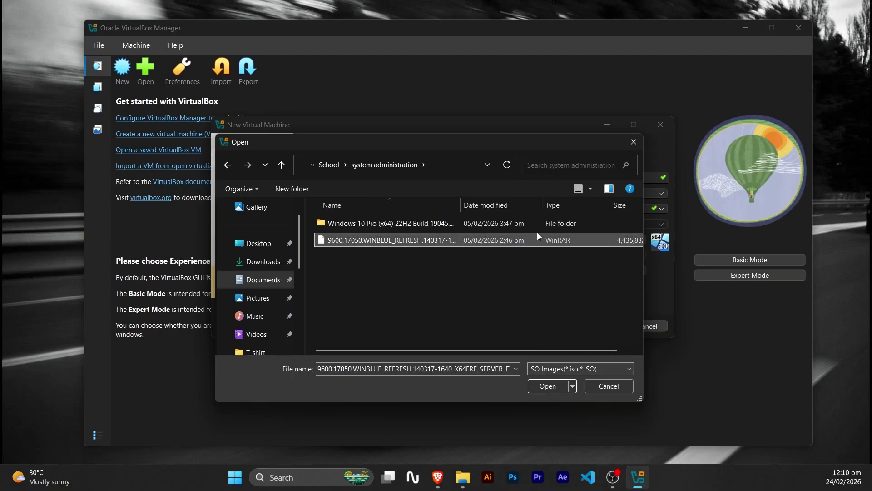
pyautogui.click(548, 392)
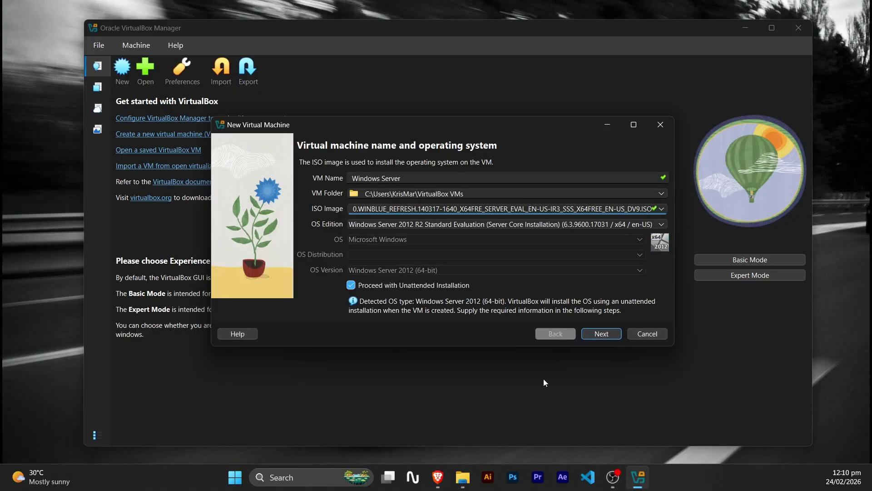
pyautogui.click(350, 285)
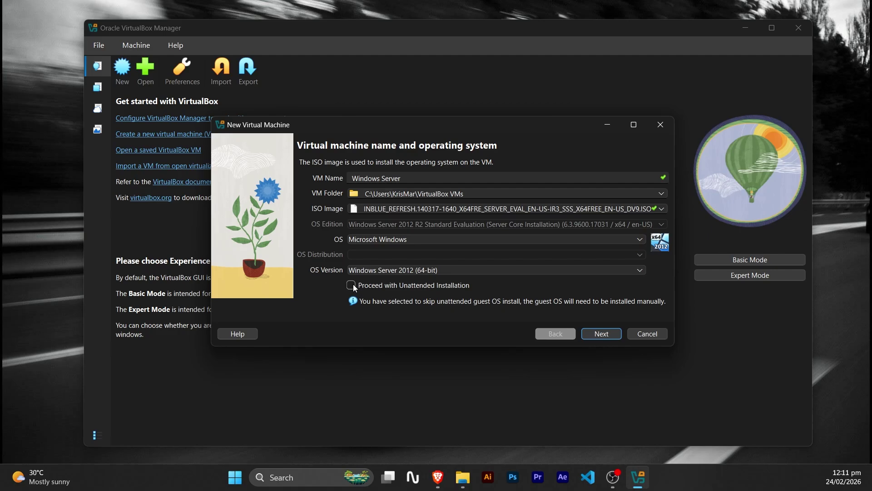
pyautogui.click(604, 334)
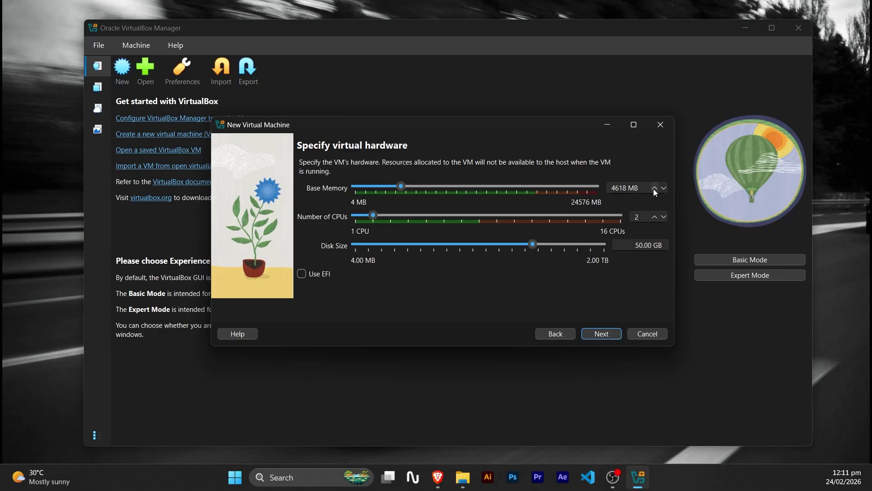
# Give the VM 4000 MB base memory and 2 CPUs, then continue to the summary.
pyautogui.click(636, 187)
pyautogui.moveTo(637, 188); pyautogui.dragTo(598, 189)
pyautogui.write('4000')
pyautogui.click(608, 334)
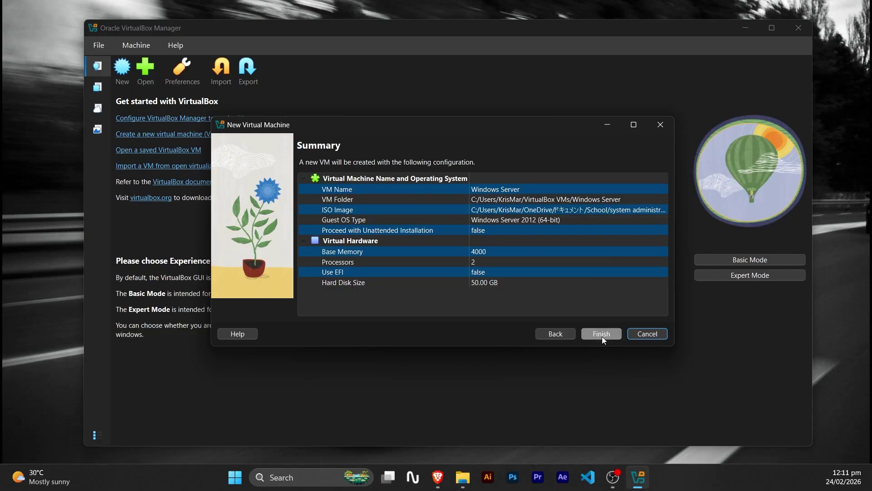
# Finish creating the Windows Server VM and start it booting from the ISO.
pyautogui.click(601, 335)
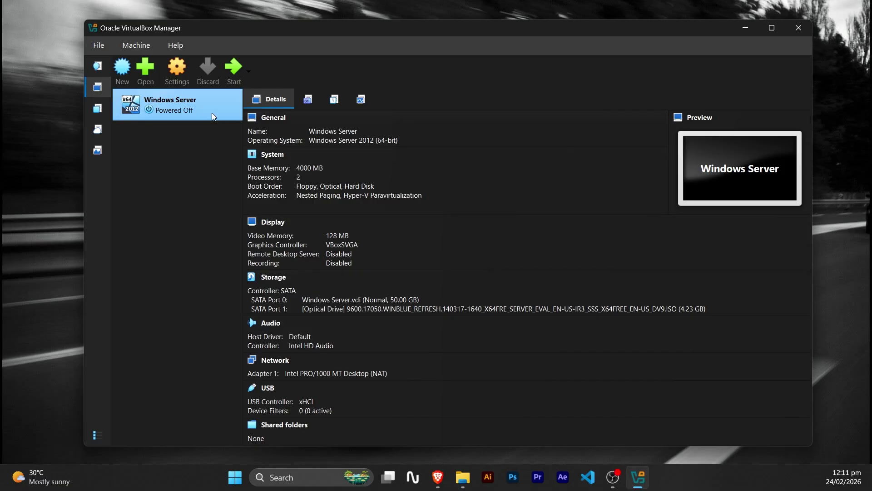
pyautogui.click(230, 69)
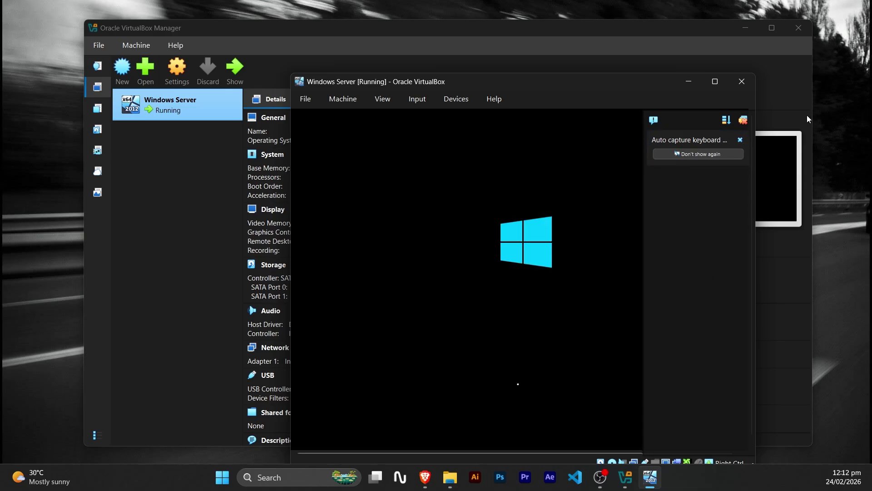
# Dismiss the notification, maximize the VM window, keep default language, and choose Install now.
pyautogui.click(741, 138)
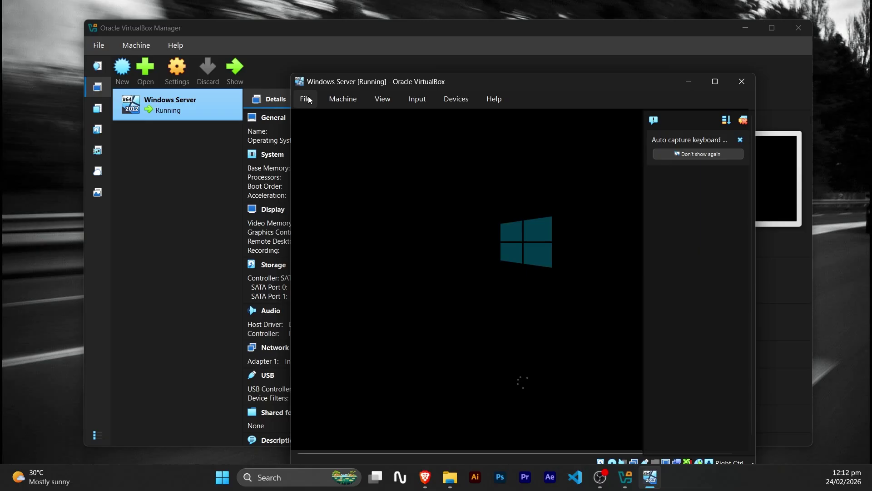
pyautogui.moveTo(288, 77); pyautogui.dragTo(88, 63)
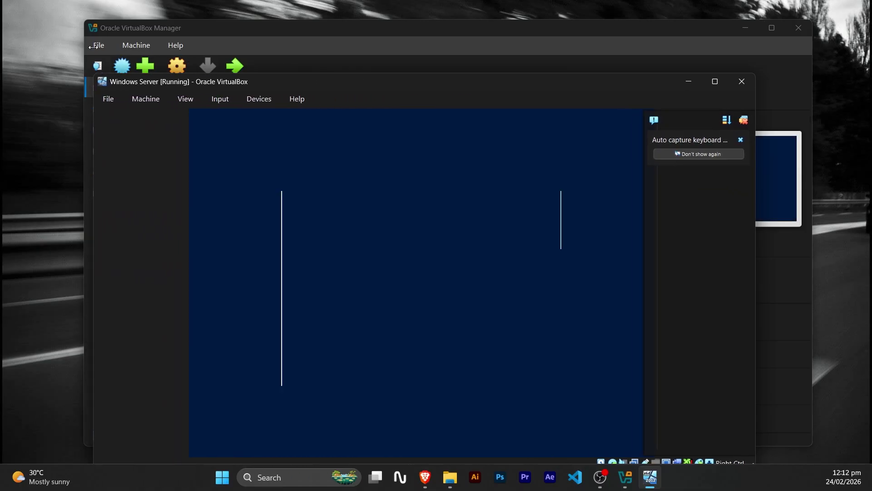
pyautogui.click(715, 82)
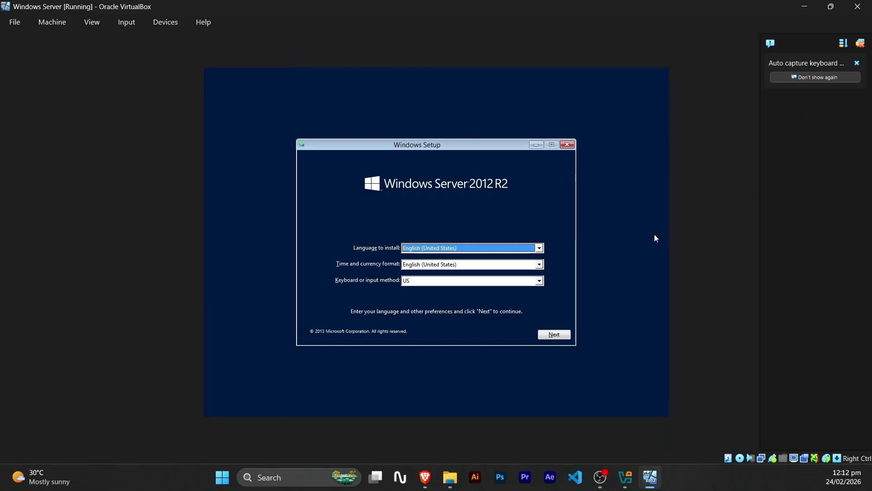
pyautogui.click(559, 334)
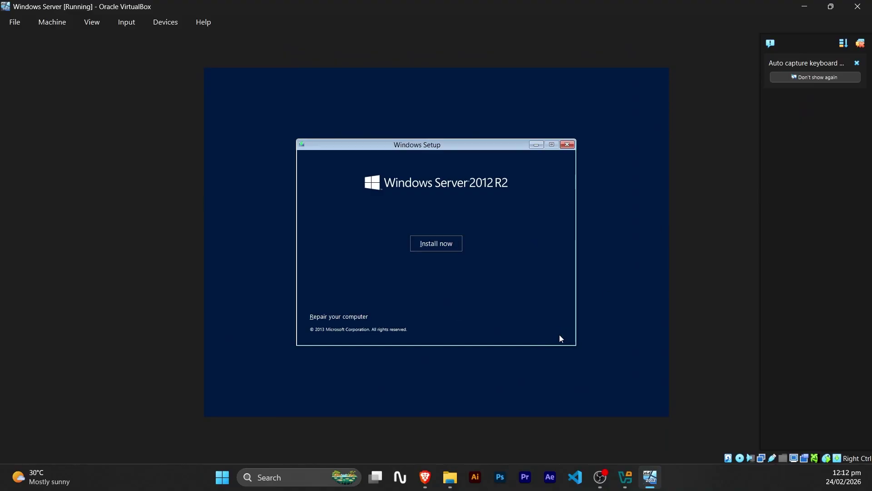
pyautogui.click(437, 241)
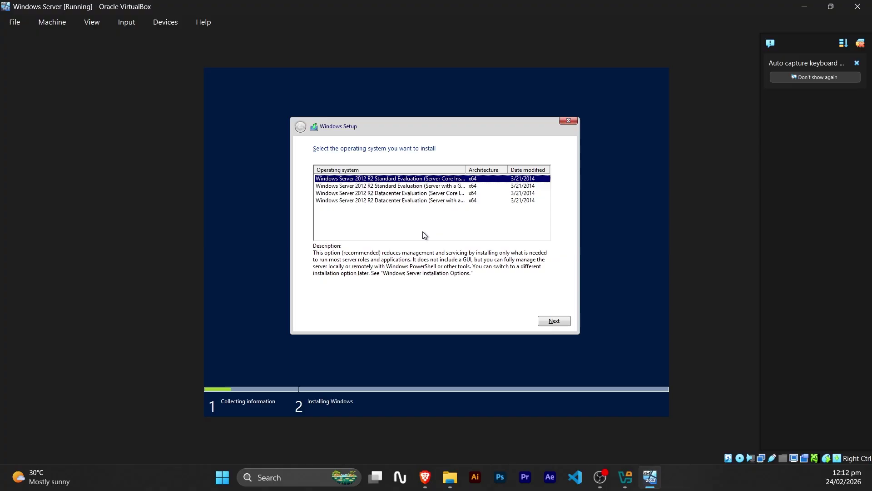
# Select the Standard edition with GUI and accept the license terms.
pyautogui.click(445, 186)
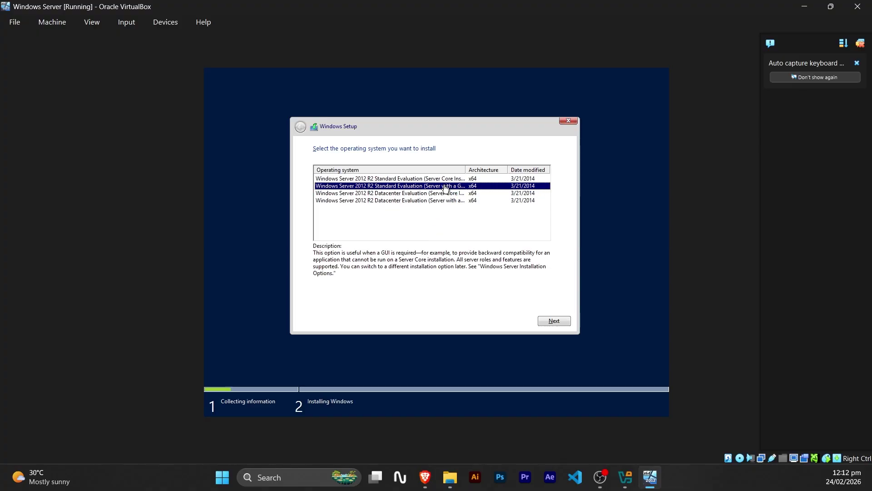
pyautogui.click(556, 321)
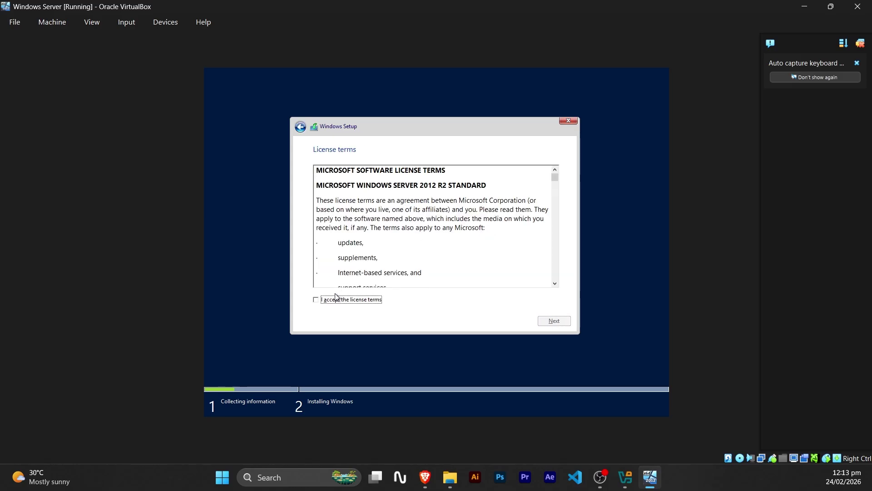
pyautogui.click(315, 301)
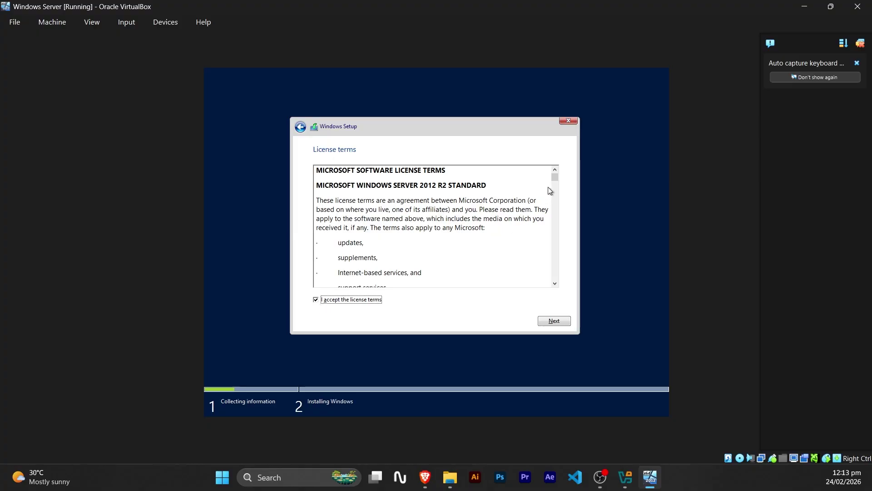
pyautogui.moveTo(554, 177); pyautogui.dragTo(547, 313)
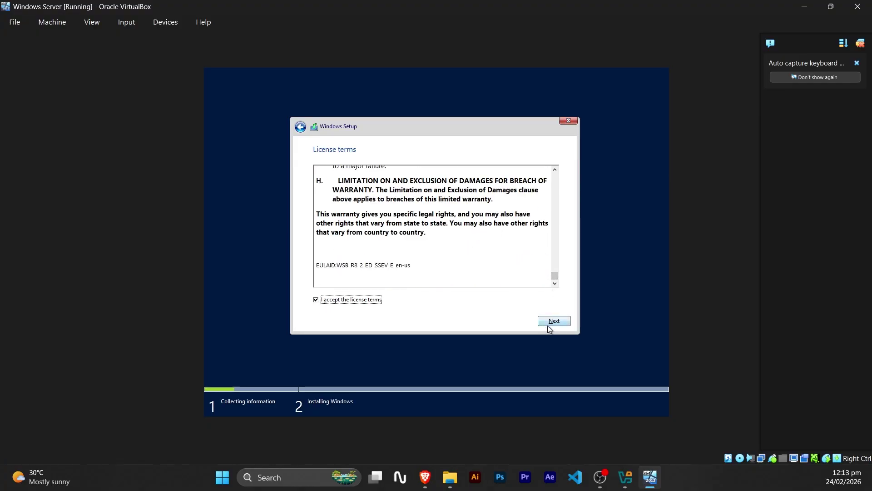
pyautogui.click(552, 321)
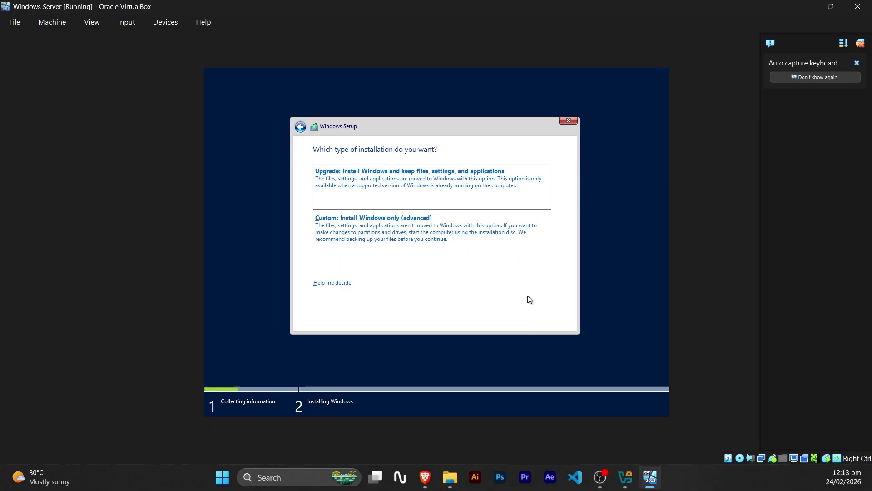
# Choose Custom install, create a new partition, and install Windows onto Partition 2.
pyautogui.click(465, 234)
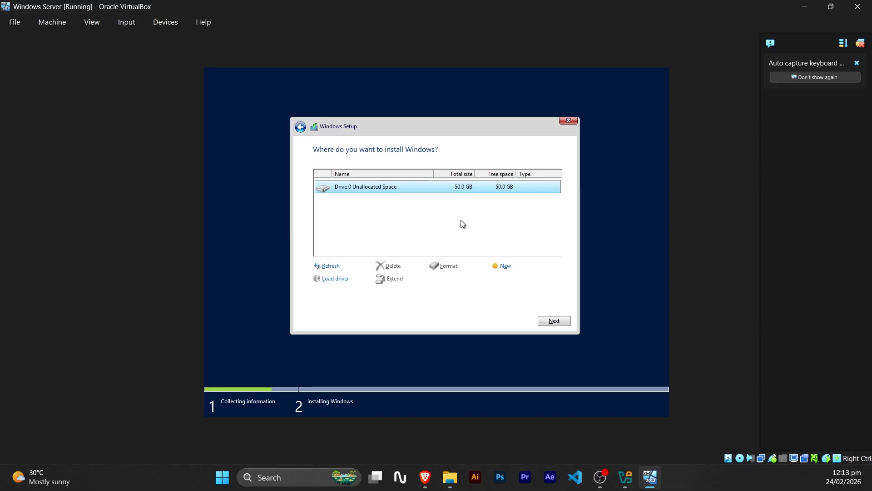
pyautogui.click(507, 269)
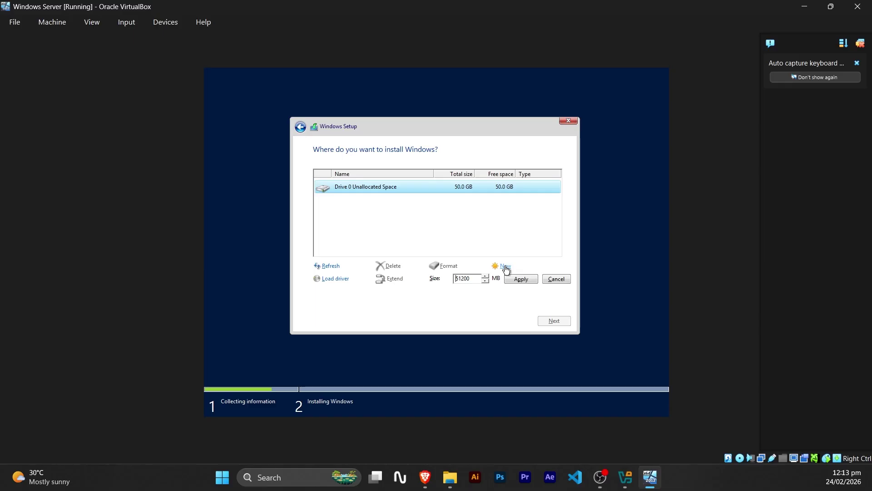
pyautogui.click(521, 279)
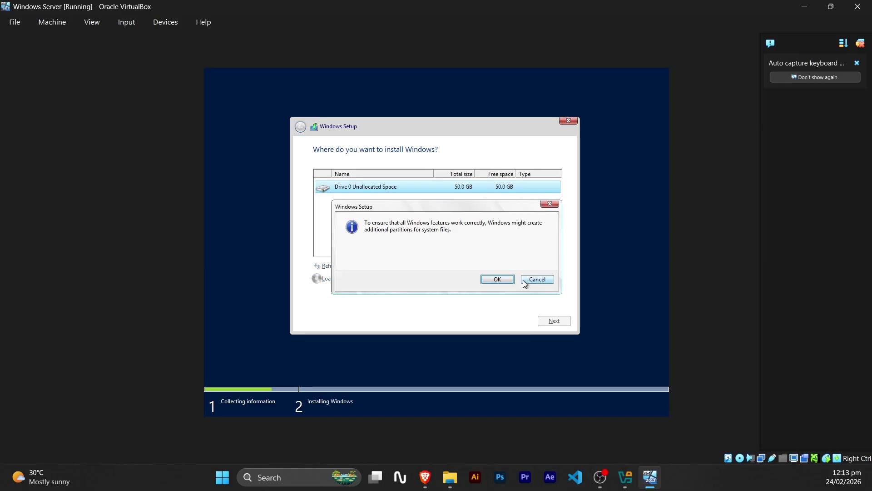
pyautogui.click(499, 280)
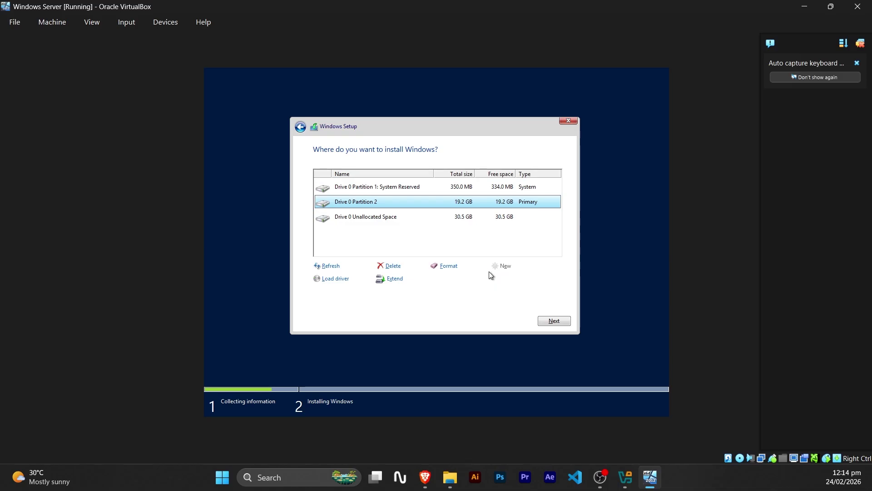
pyautogui.click(416, 243)
pyautogui.click(394, 204)
pyautogui.click(553, 321)
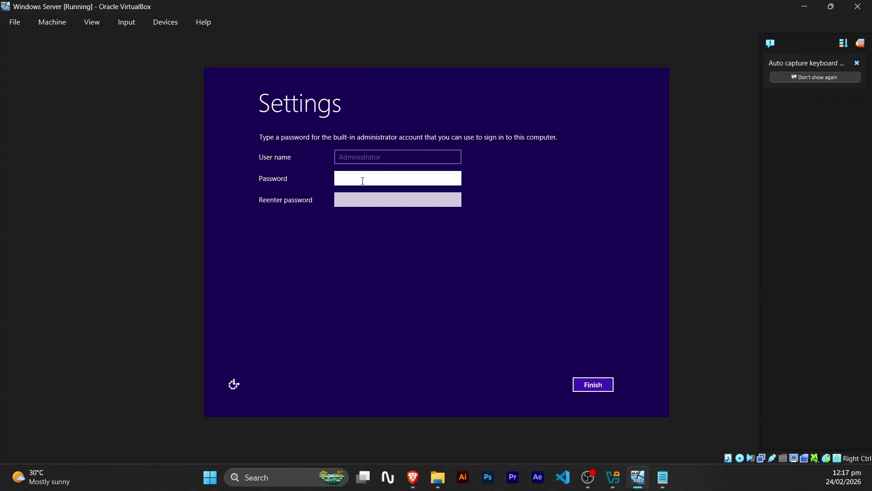
# Enter and confirm the Administrator password, then finish setup.
pyautogui.write('P@ssw0r')
pyautogui.click(368, 200)
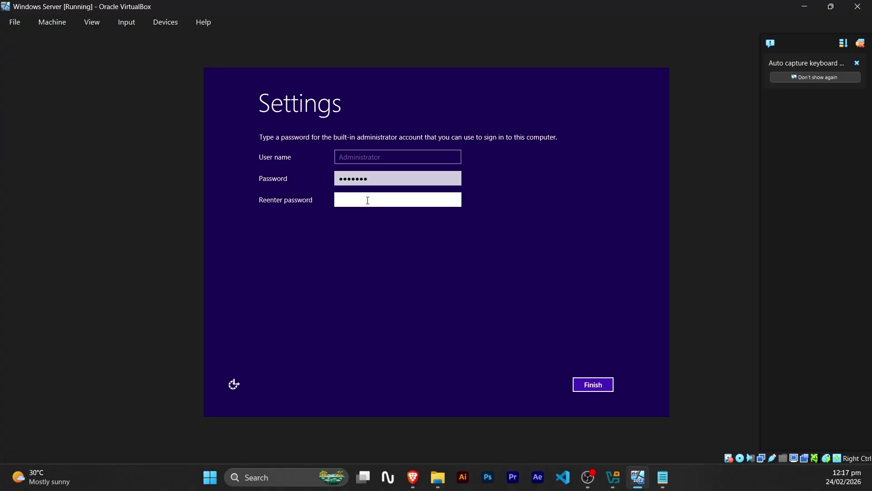
pyautogui.write('P@ssw0r')
pyautogui.click(595, 385)
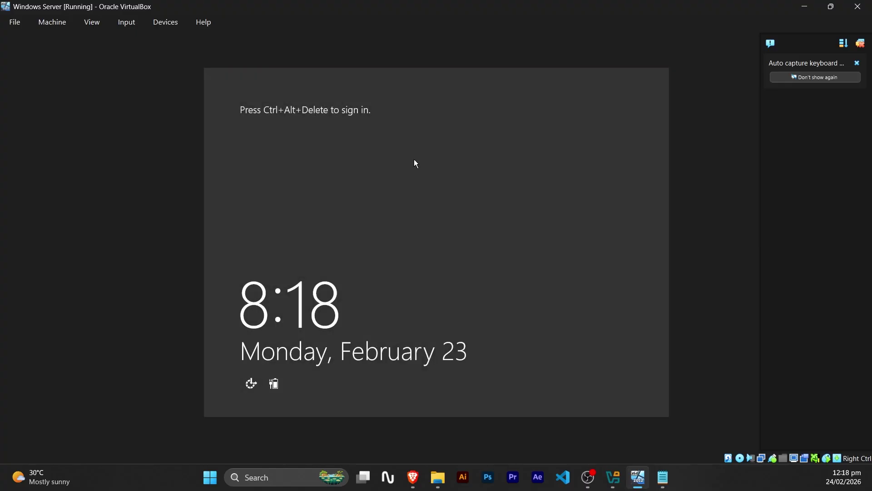
# Send Ctrl-Alt-Del from the Input > Keyboard menu and sign in with the Administrator password.
pyautogui.click(166, 23)
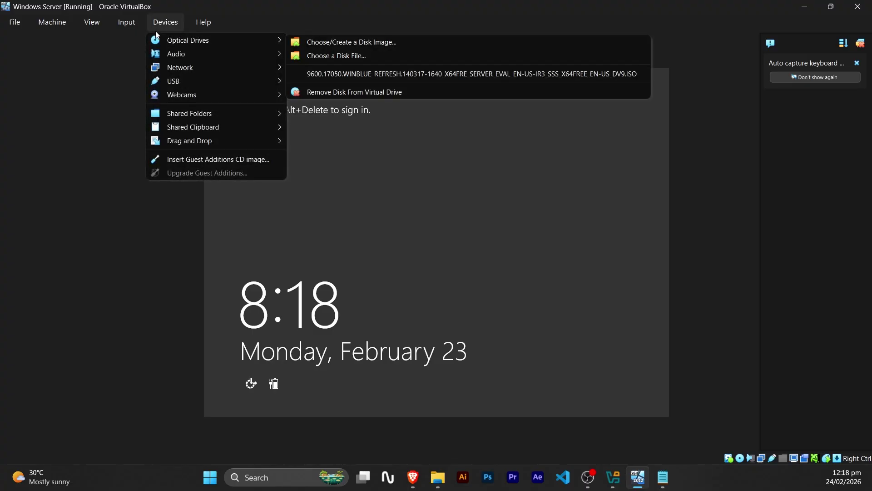
pyautogui.click(166, 23)
pyautogui.click(130, 25)
pyautogui.moveTo(193, 41)
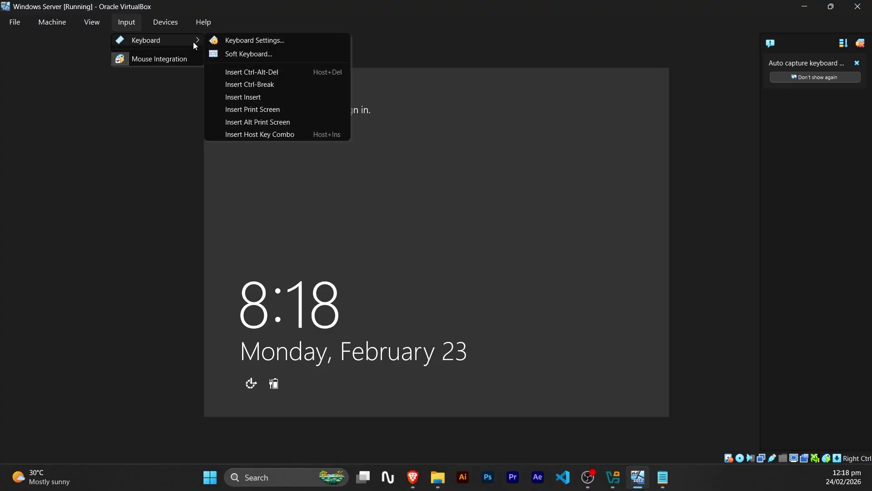
pyautogui.click(266, 72)
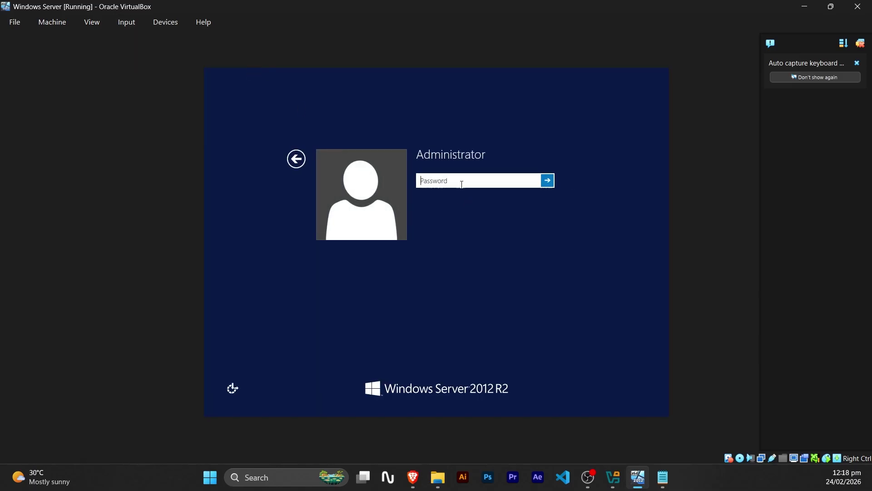
pyautogui.write('••••••••••')
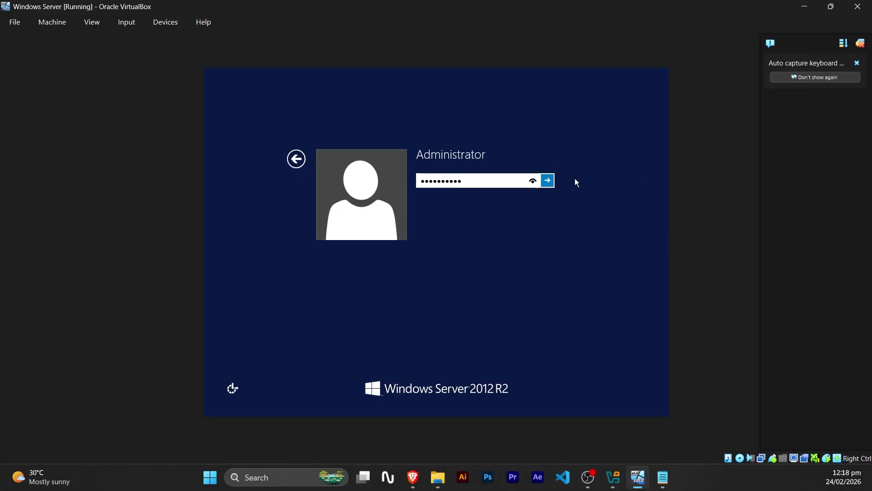
pyautogui.click(548, 180)
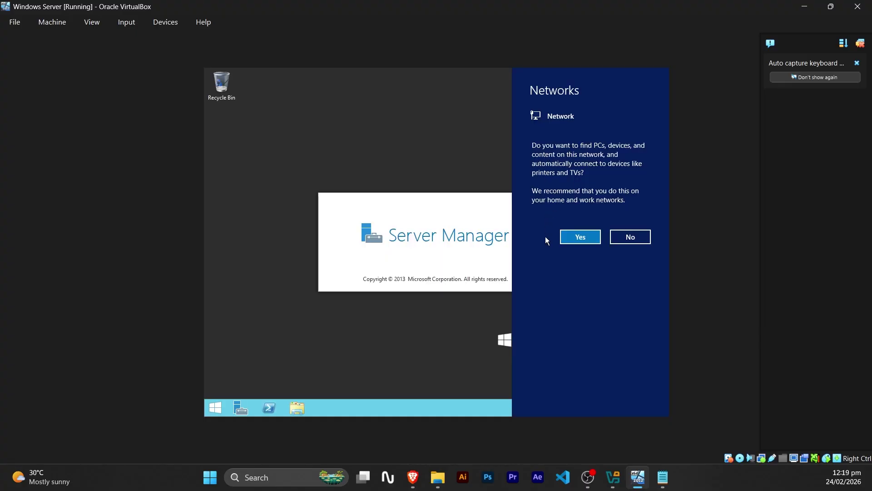
# Answer Yes on the Networks prompt to allow network discovery.
pyautogui.click(577, 240)
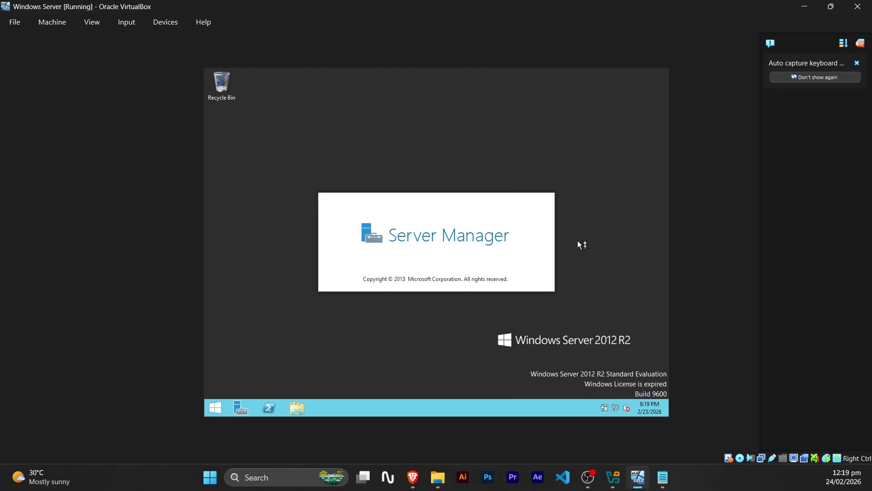